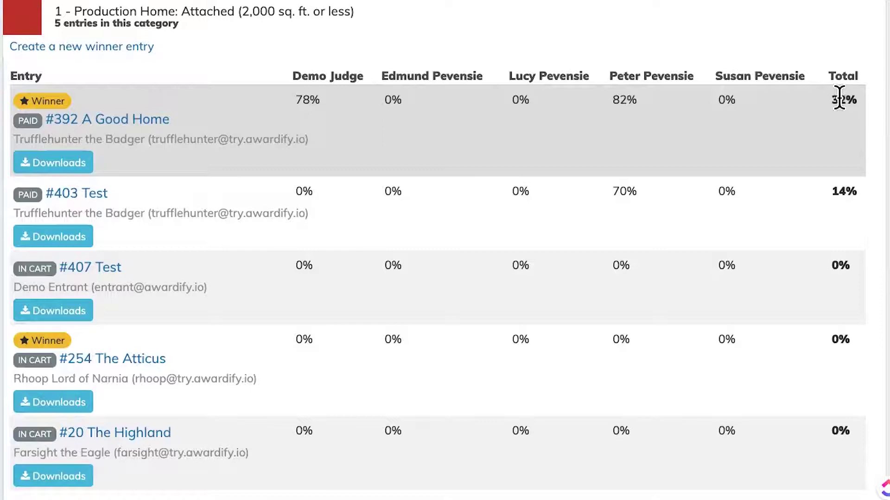
Step: Open the winner settings of The Atticus entry in the Production Home: Attached (2,000 sq. ft. or less) category
scroll(466, 249, down, 1)
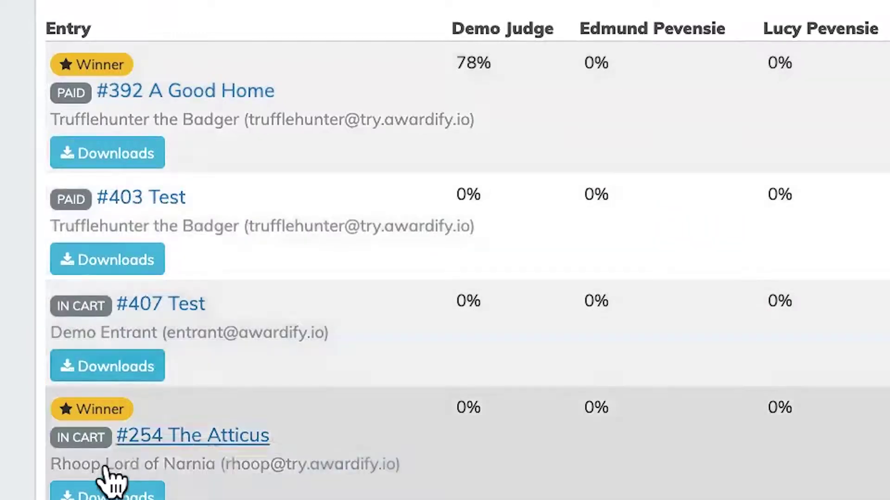
scroll(36, 459, down, 3)
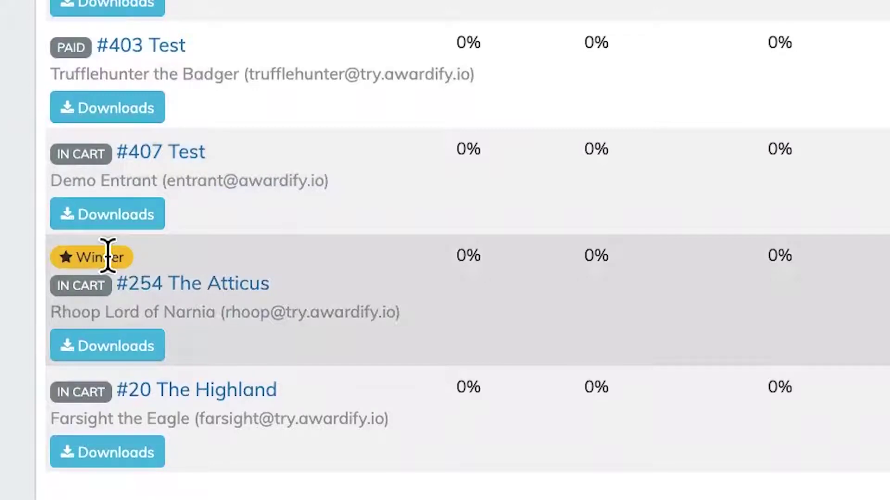
click(129, 318)
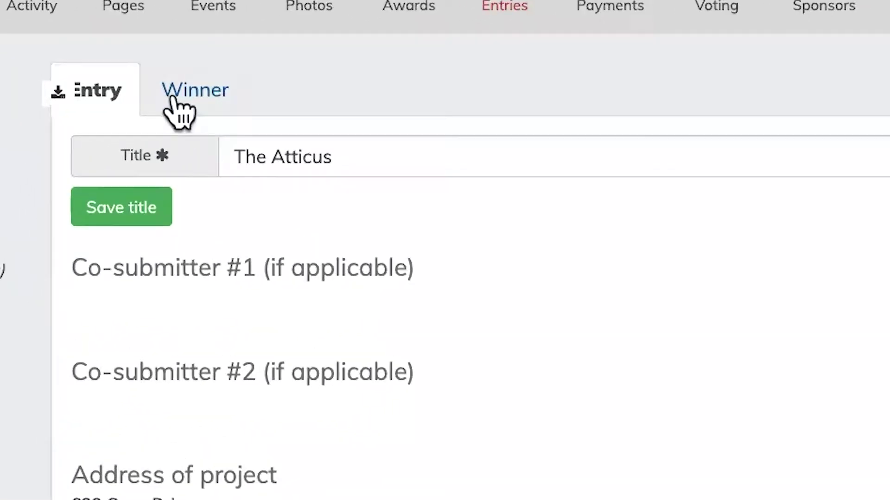
click(173, 98)
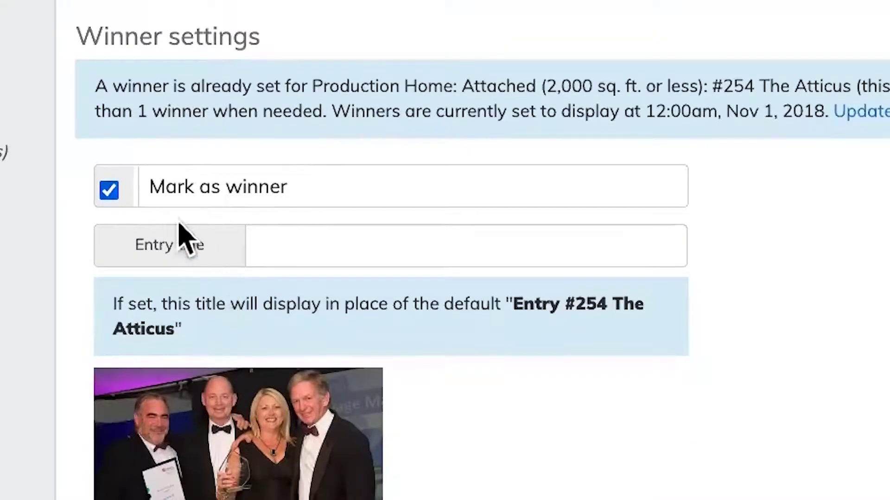
Step: Examine The Atticus entry's winner settings, including the winner mark, entry title, recipient photo, caption, logo and selectable entry images
click(172, 312)
double_click(169, 187)
click(357, 187)
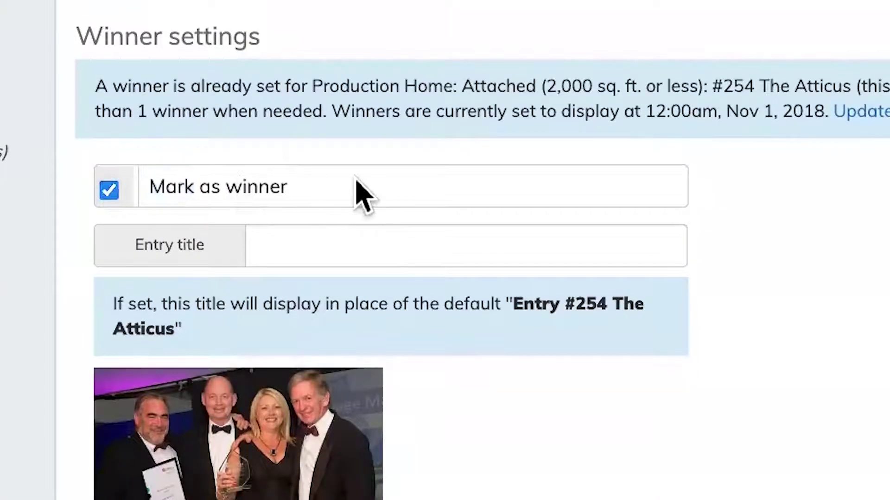
click(359, 190)
click(314, 247)
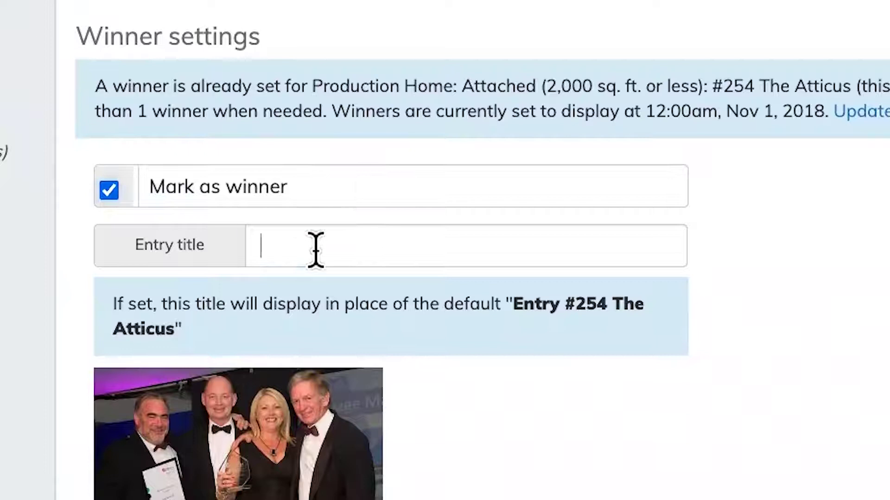
scroll(469, 301, down, 3)
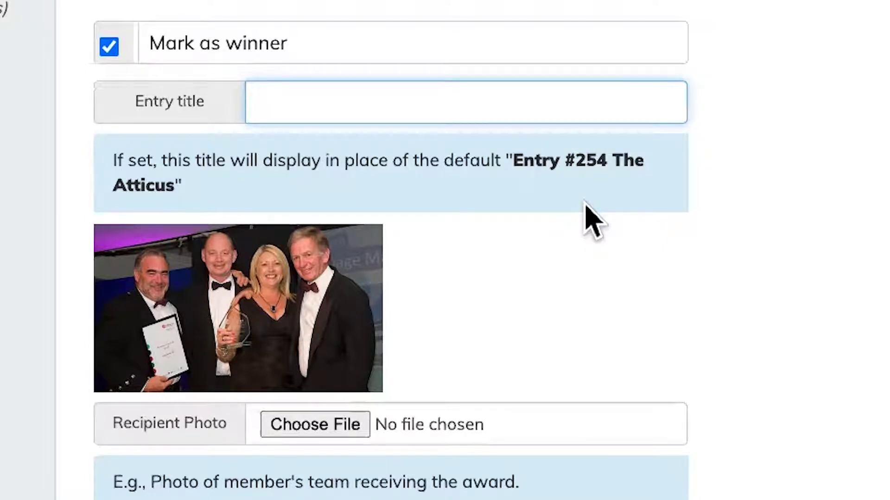
scroll(506, 342, down, 3)
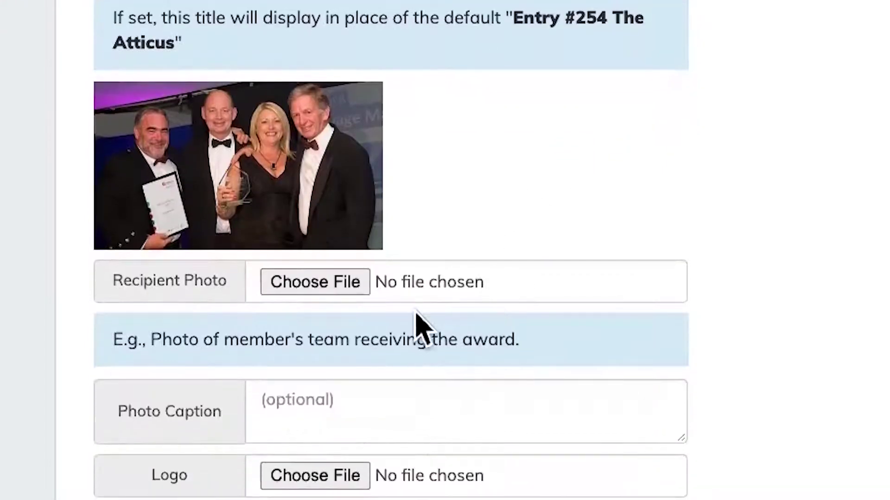
scroll(366, 311, down, 5)
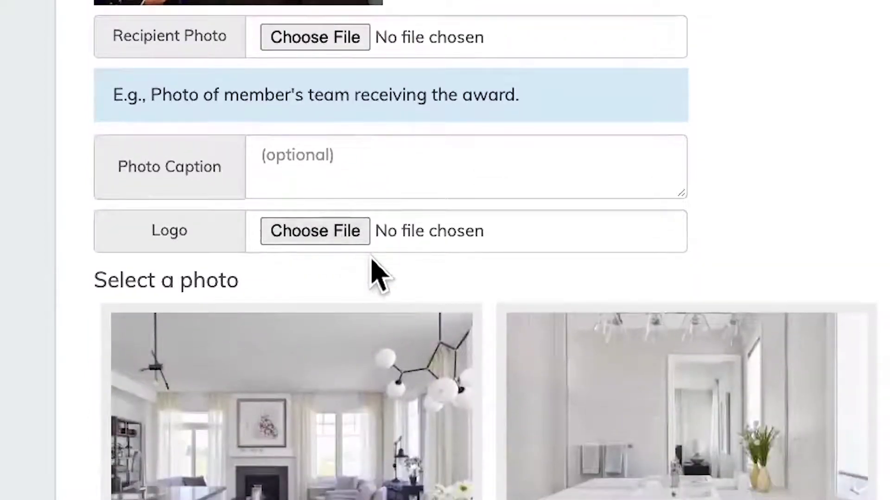
scroll(375, 272, down, 8)
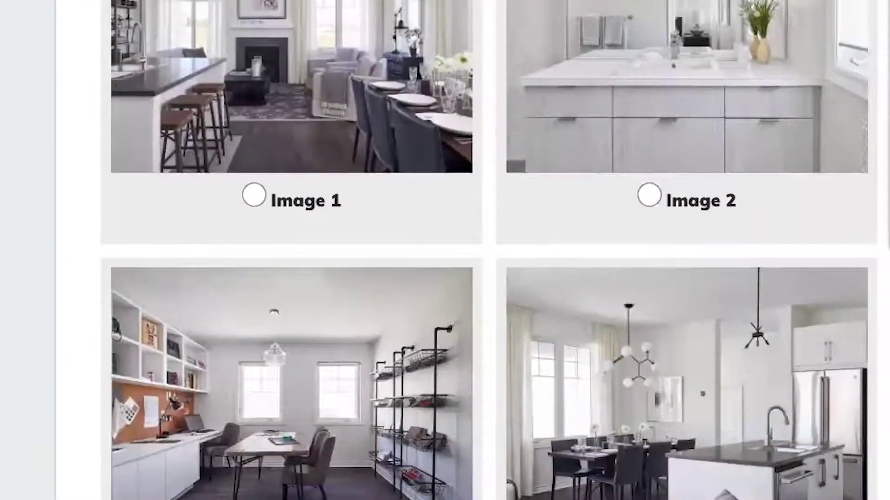
scroll(206, 496, down, 7)
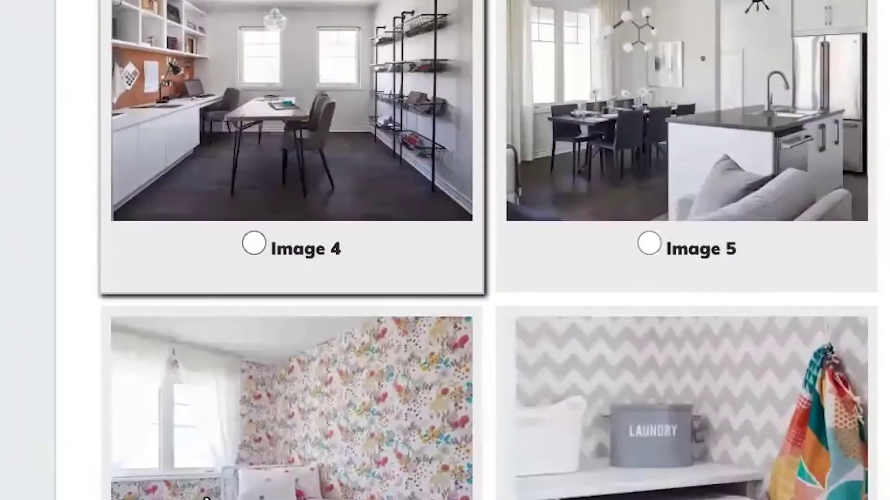
scroll(206, 499, up, 14)
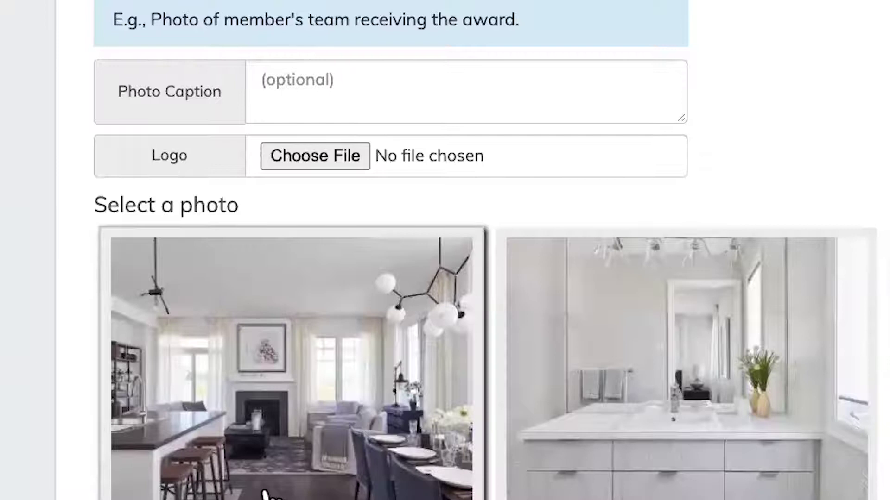
scroll(266, 494, up, 11)
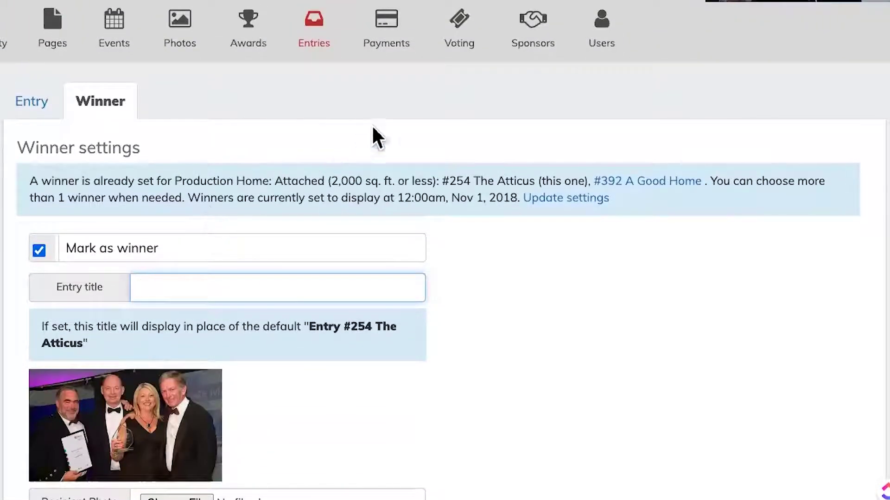
Step: Open the $282.50 payment from Mar 16, 2021 in the payments list and highlight its Stripe transaction reference
click(390, 46)
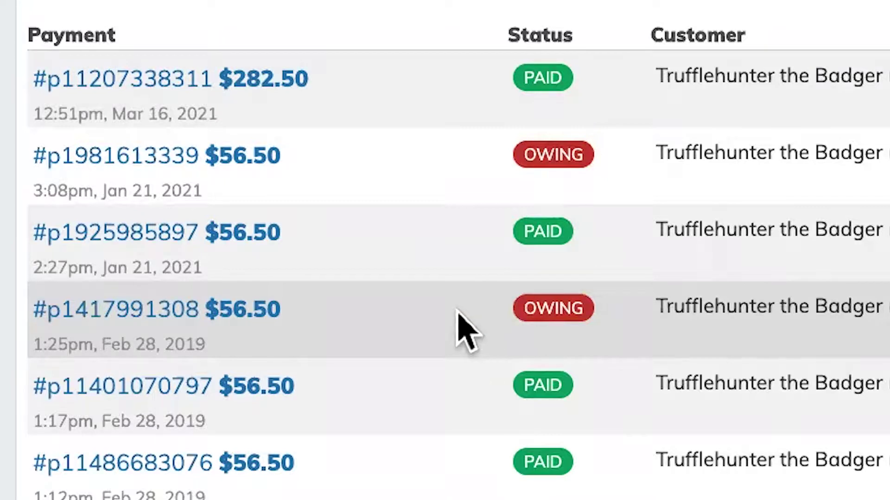
click(188, 306)
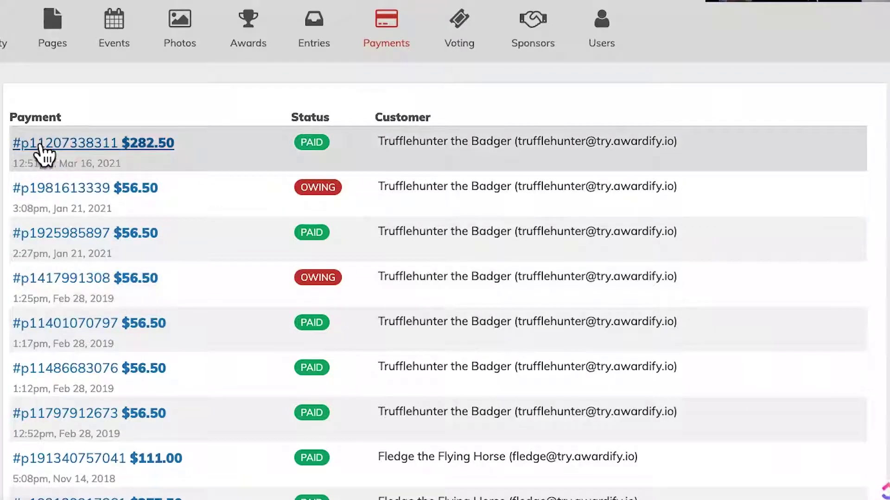
click(246, 152)
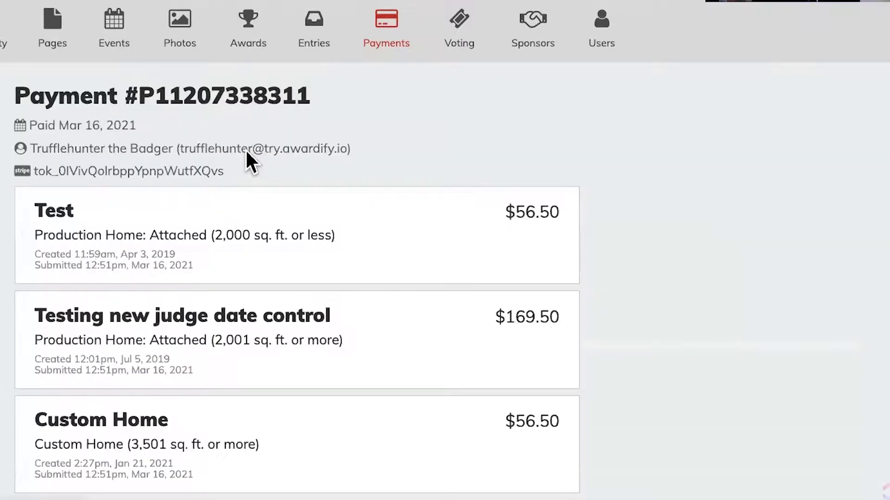
scroll(62, 100, down, 2)
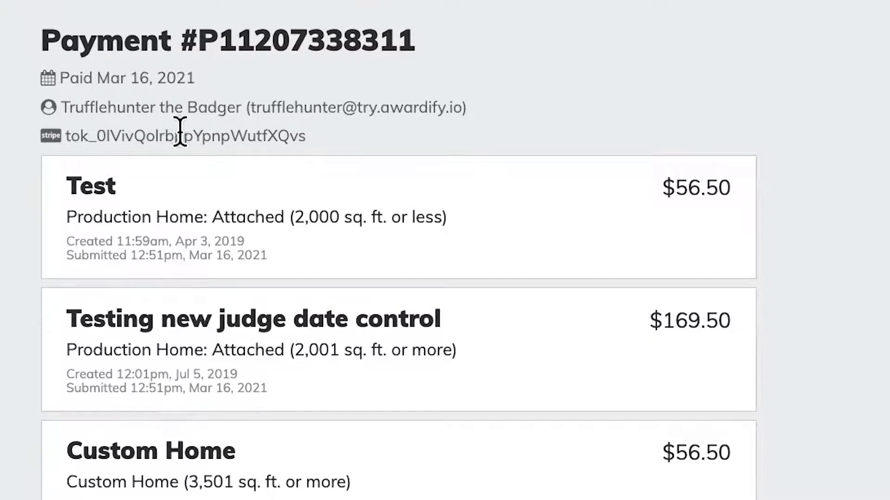
double_click(216, 135)
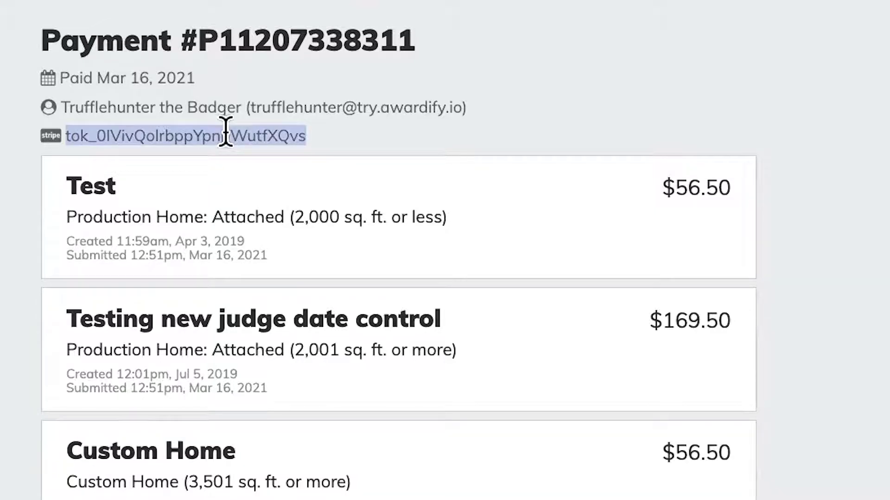
scroll(14, 278, down, 1)
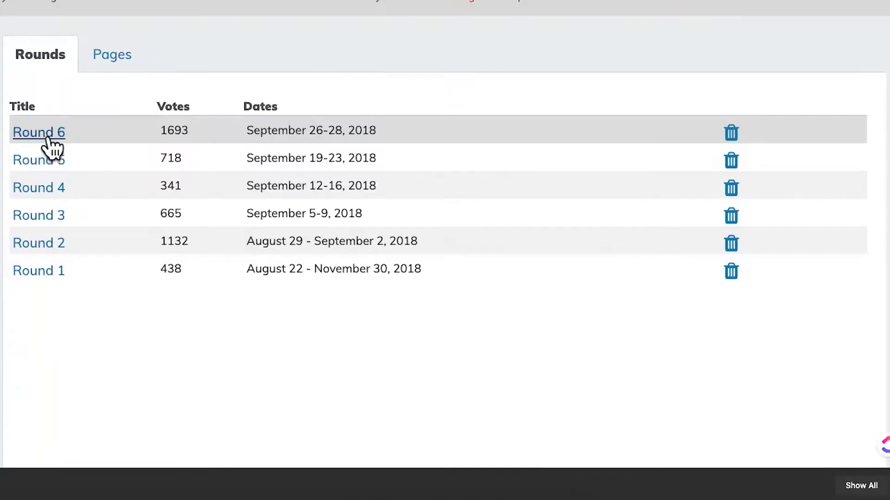
Step: Open voting Round 6 and examine its open and close dates and its unassigned, included and other-round entries
click(47, 138)
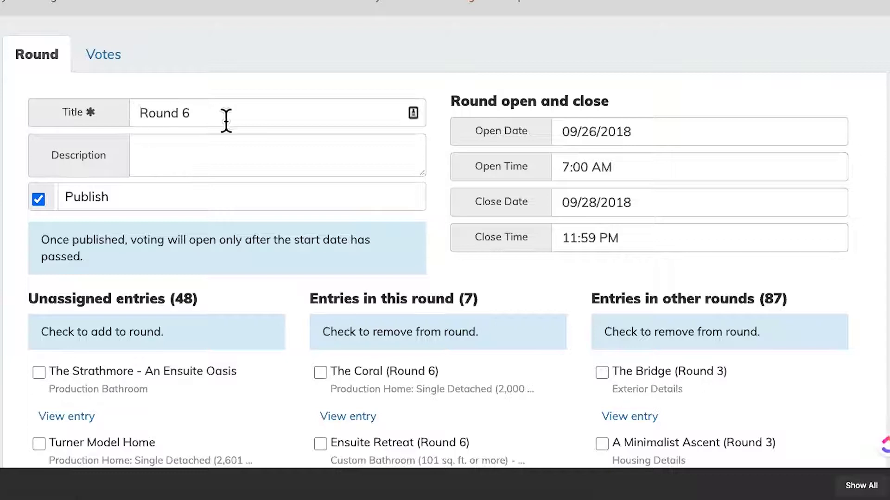
scroll(218, 213, down, 4)
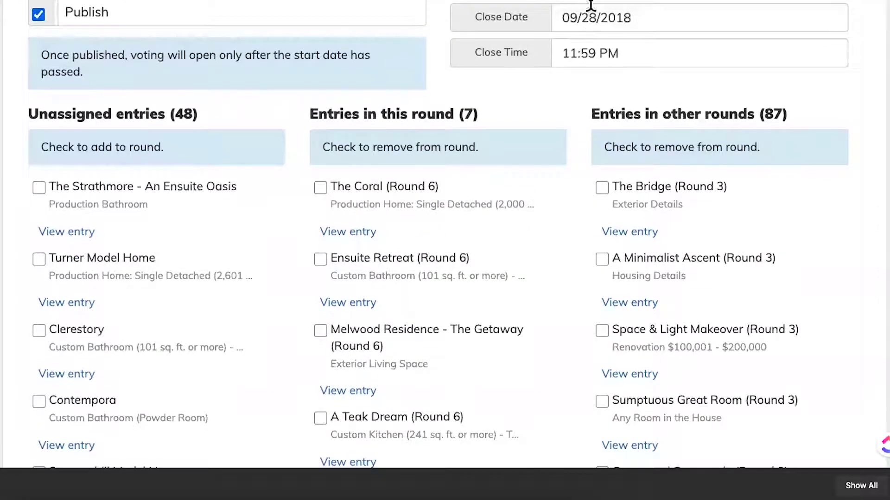
scroll(178, 238, down, 2)
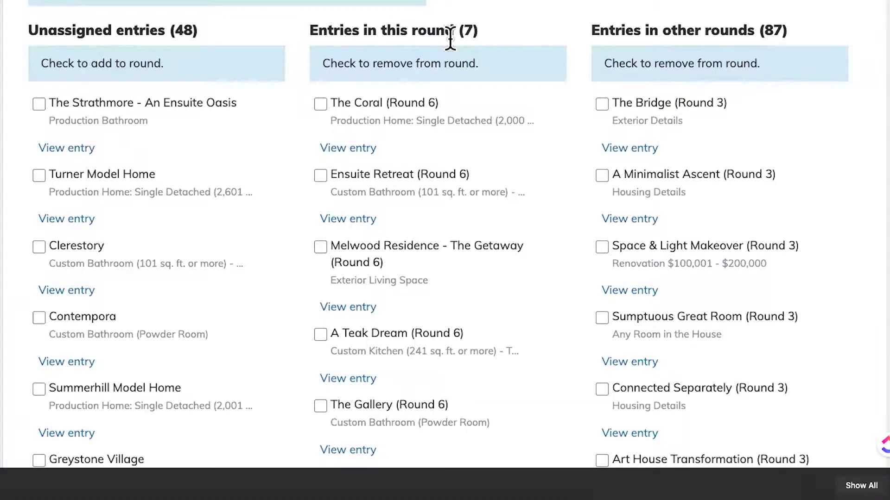
scroll(403, 315, down, 1)
scroll(403, 315, up, 1)
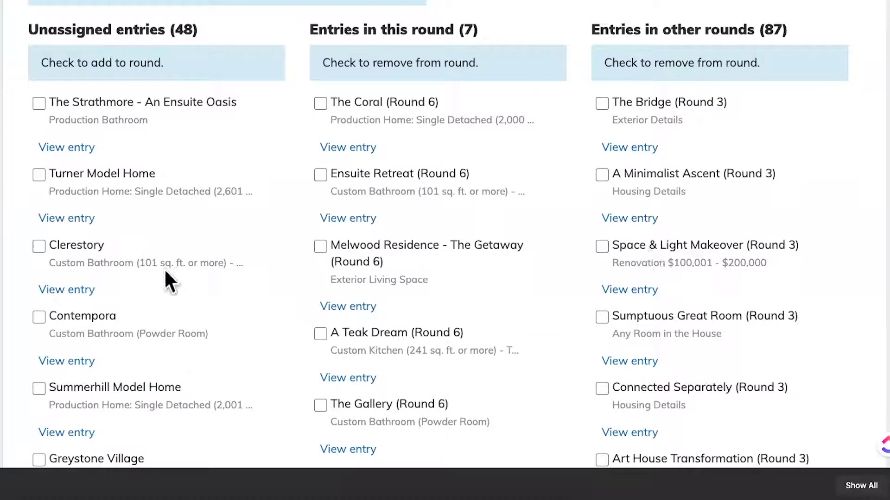
scroll(105, 269, down, 3)
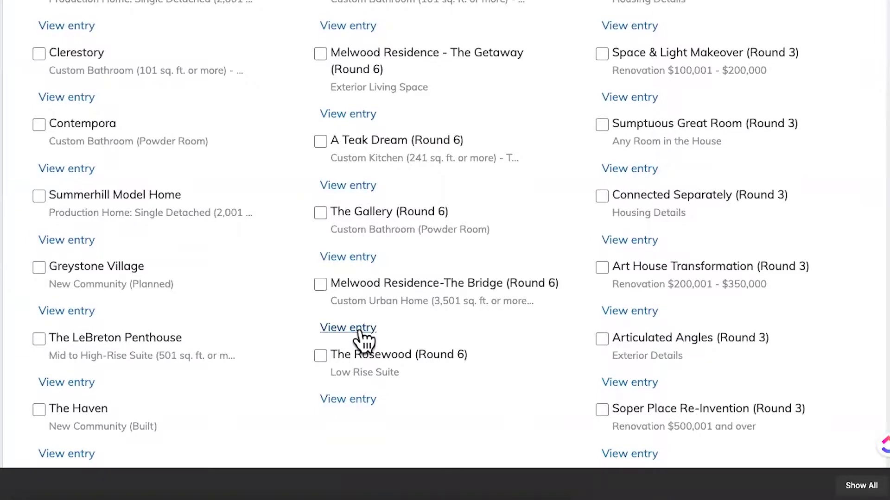
scroll(364, 341, up, 10)
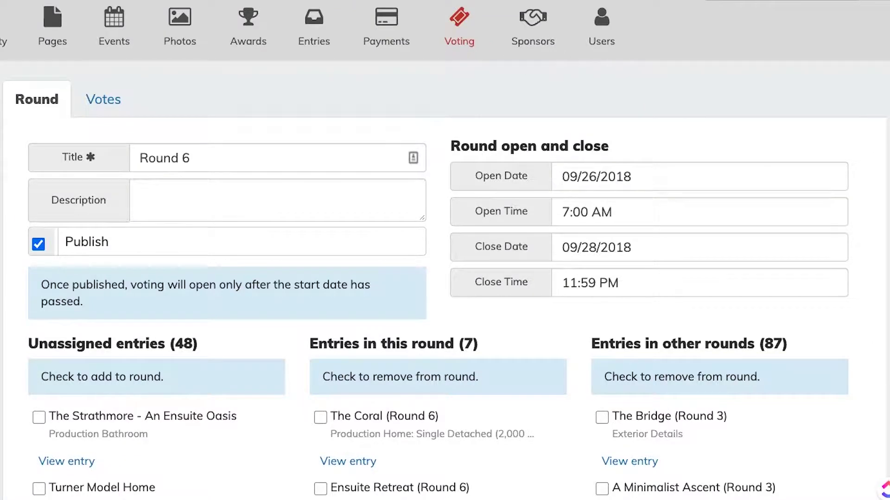
Step: Open the sponsor Beaver's Dam Construction and review its website, logo upload, logo URL and logo display options
click(532, 62)
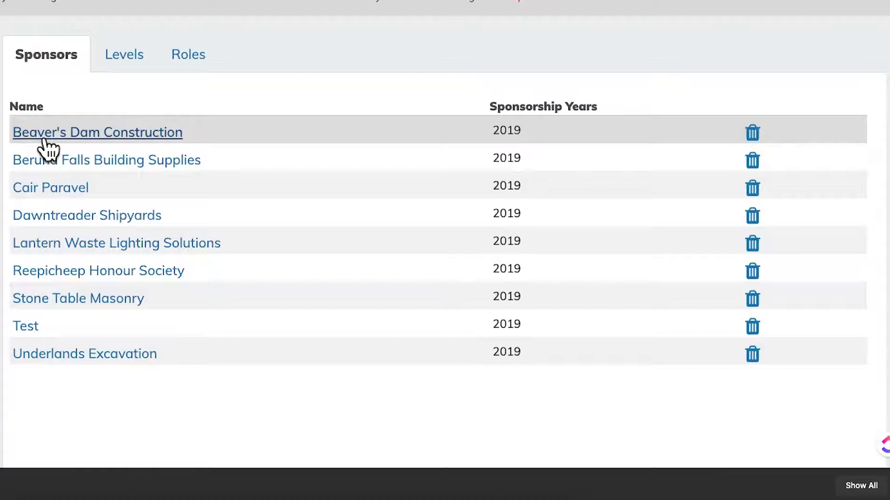
click(44, 138)
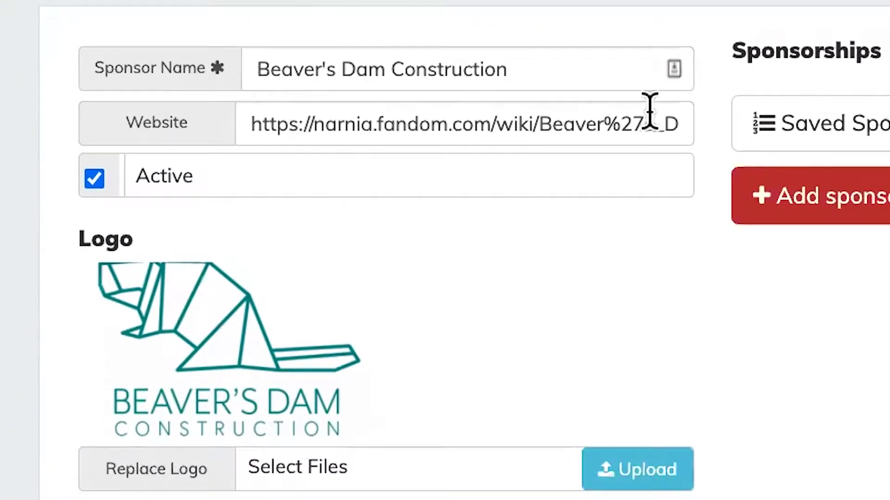
scroll(640, 249, down, 4)
scroll(639, 249, down, 1)
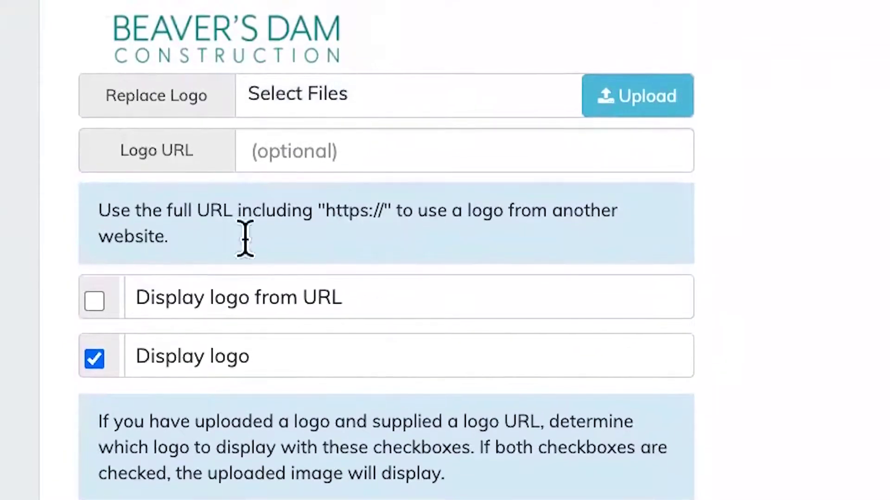
click(291, 149)
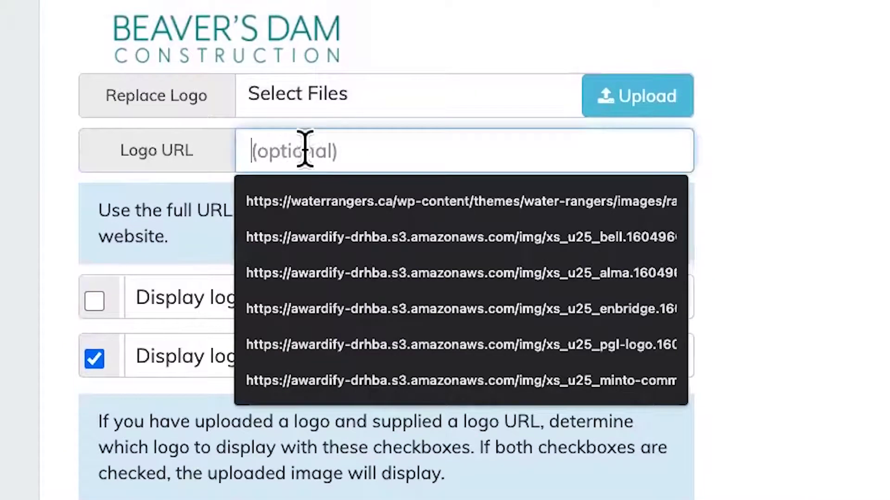
click(168, 158)
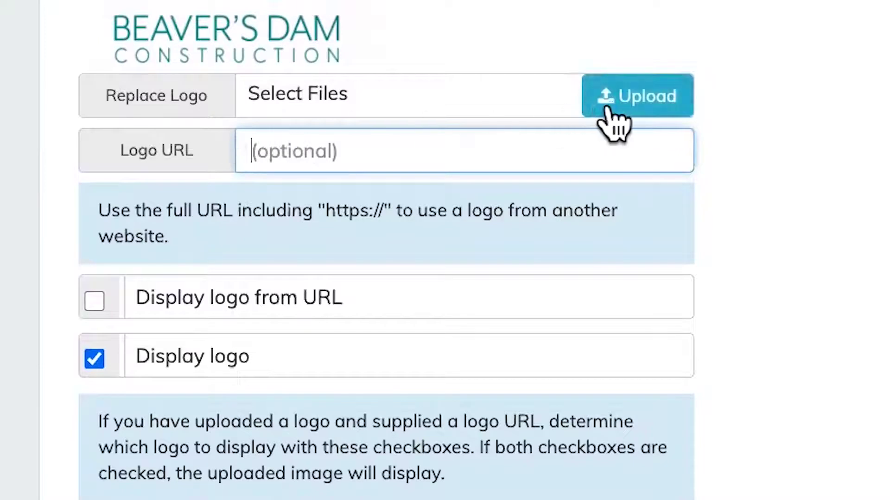
scroll(551, 234, up, 4)
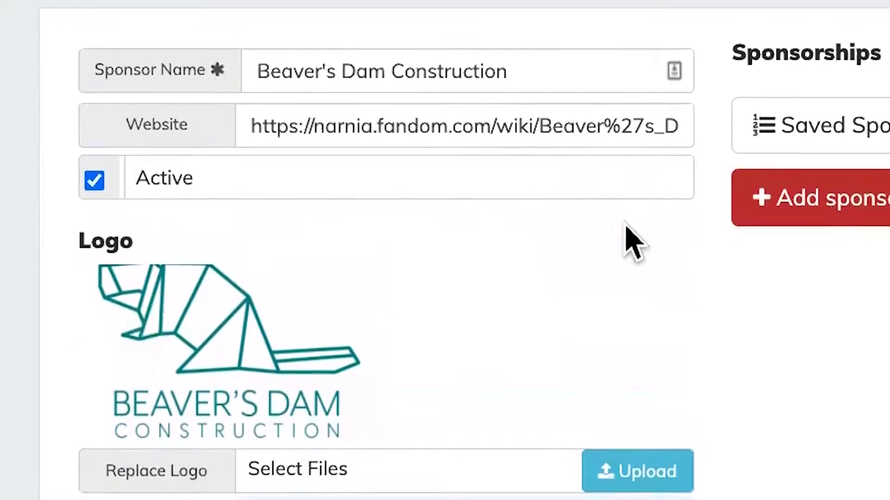
Step: Add a sponsorship for the Golden Mane Awards season with the role Décor and Lighting and the level Gold - $1000.00
click(843, 120)
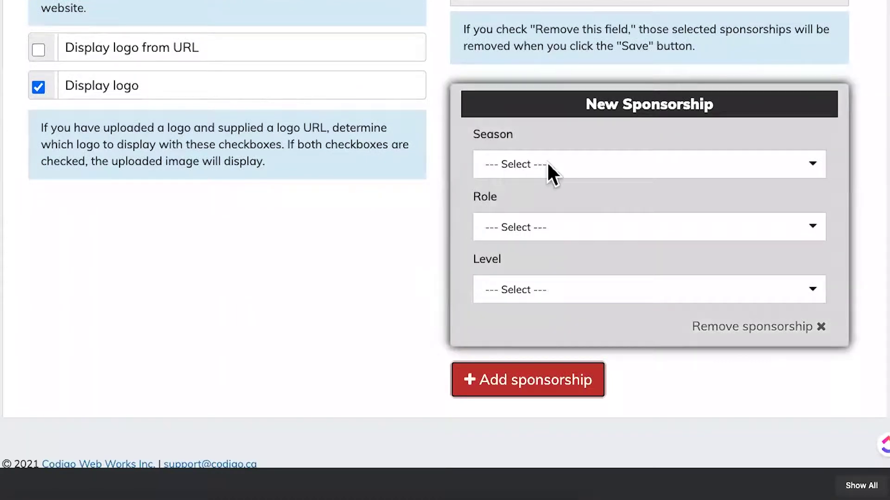
click(547, 163)
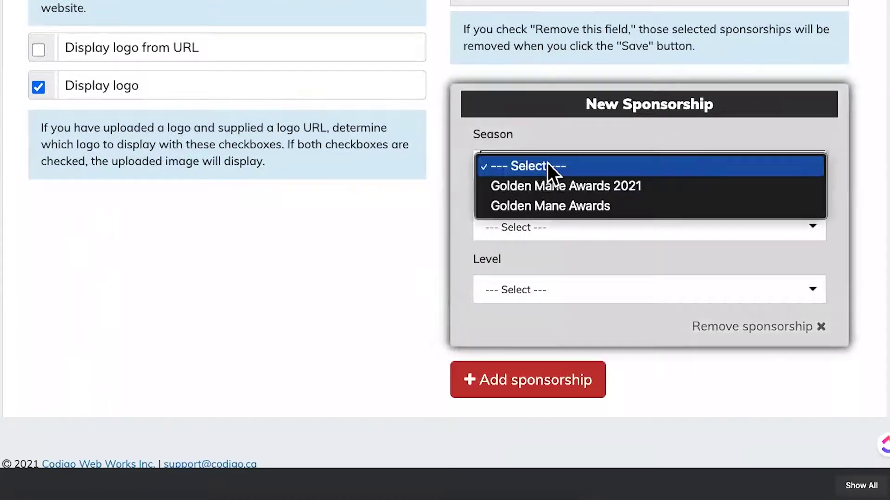
click(541, 207)
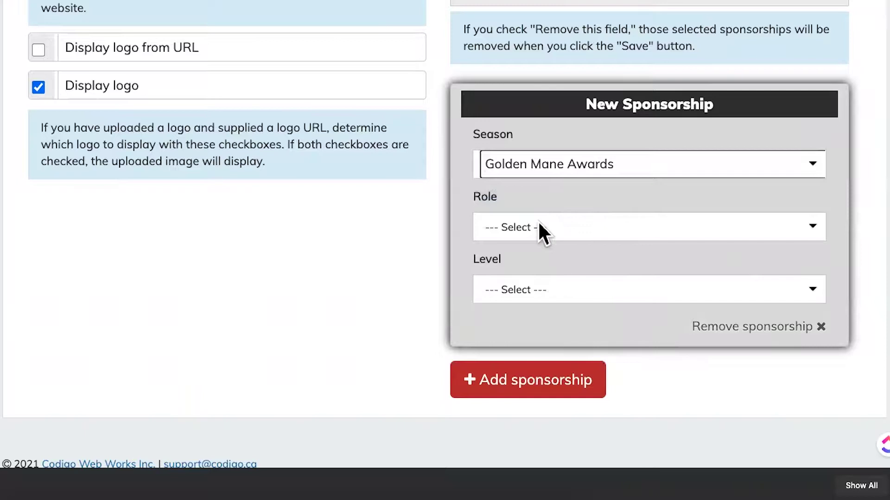
click(539, 223)
click(550, 291)
click(523, 293)
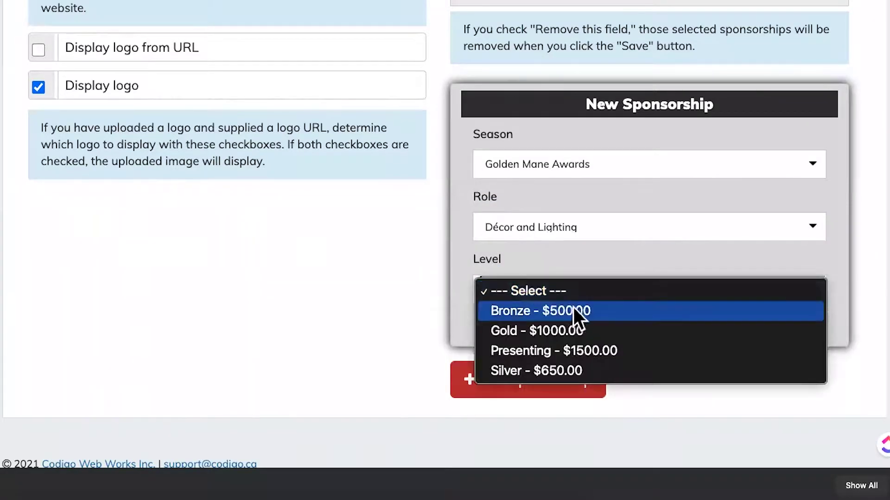
click(550, 330)
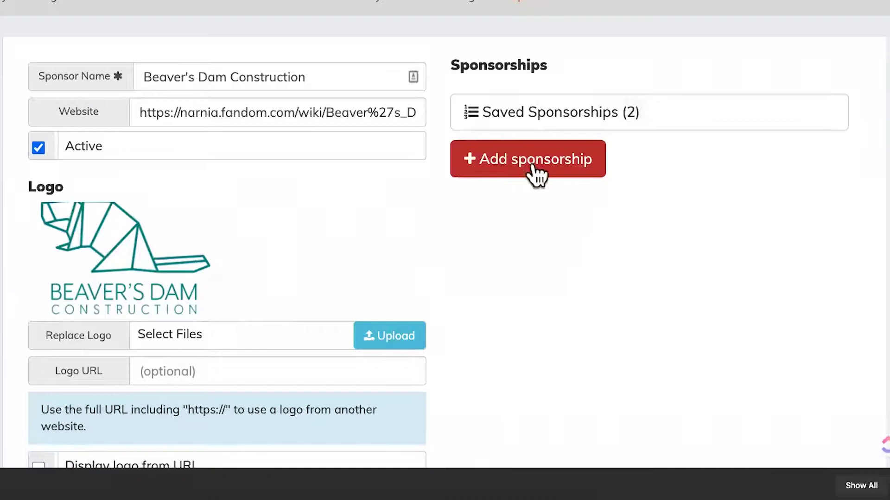
Step: Expand Beaver's Dam Construction's saved sponsorships and review their season, role, level and removal options
click(570, 120)
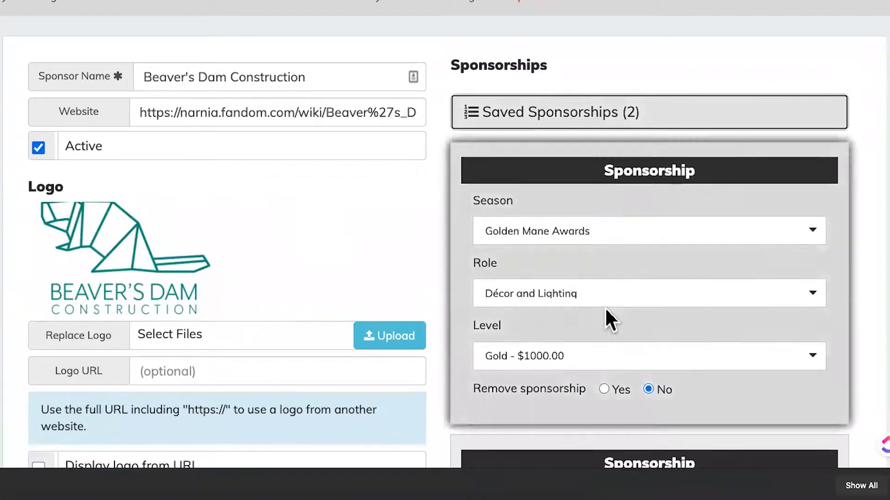
scroll(606, 310, down, 4)
scroll(605, 307, down, 3)
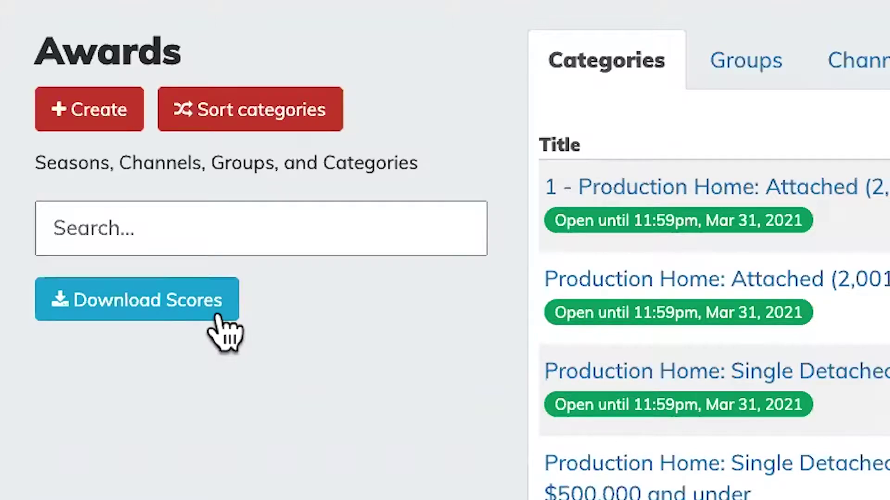
Step: Download the judging scores for the Golden Mane Awards season and the votes from the people's choice rounds
click(100, 311)
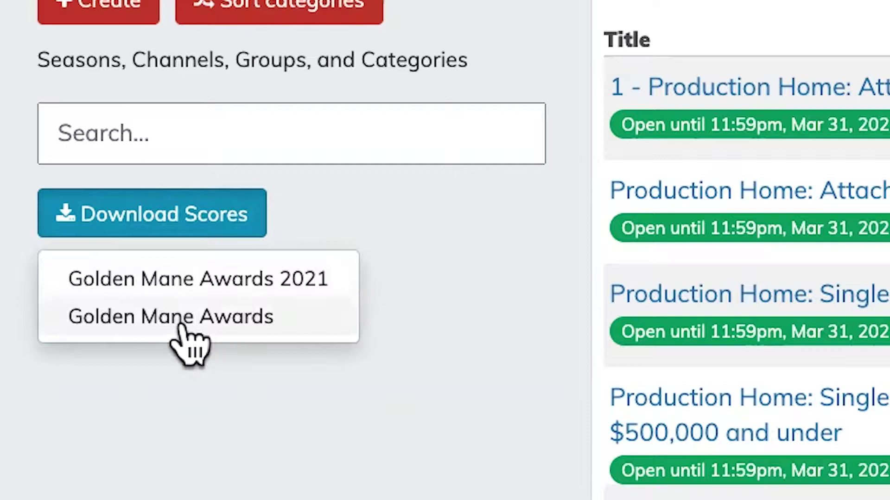
click(326, 366)
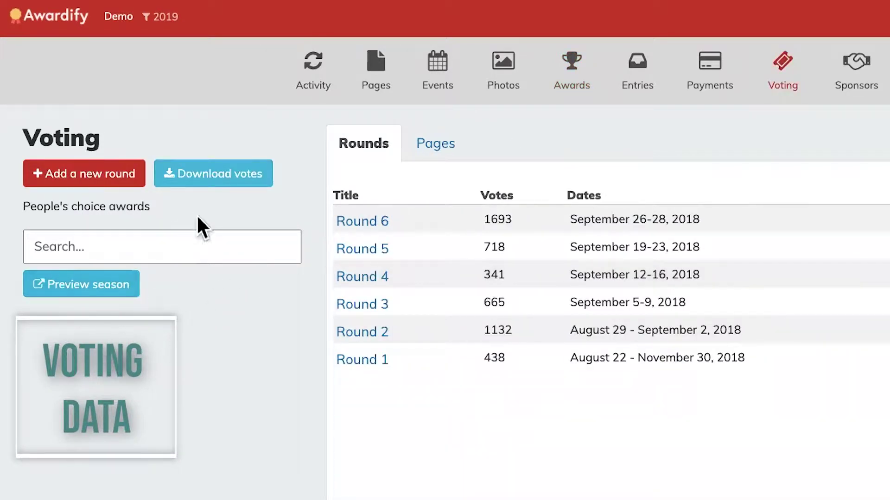
click(208, 182)
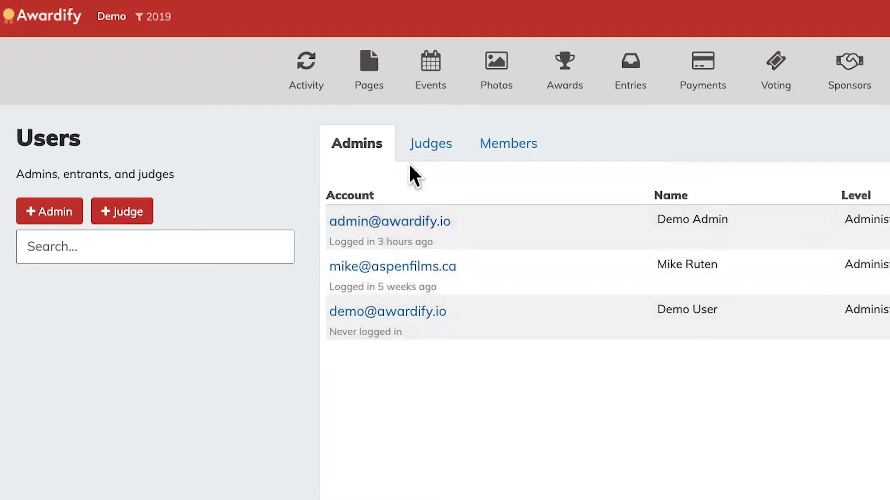
Step: Review the judge accounts and the full list of member accounts among the users
click(435, 148)
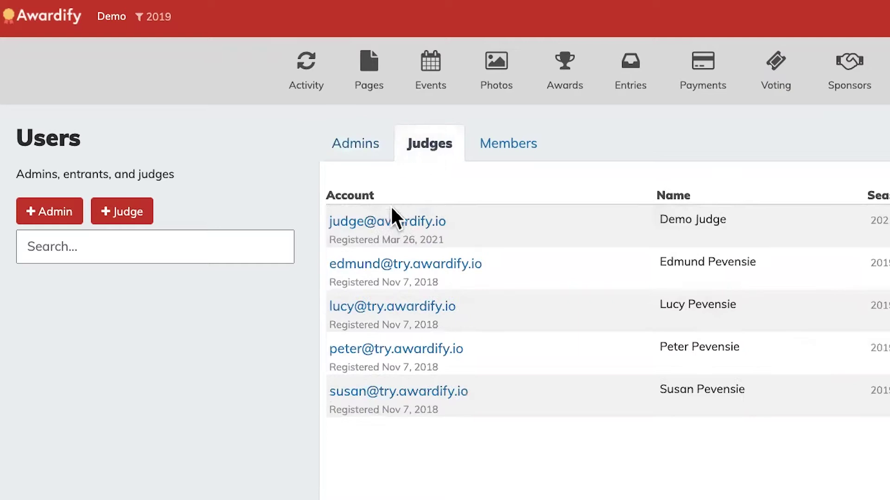
click(499, 146)
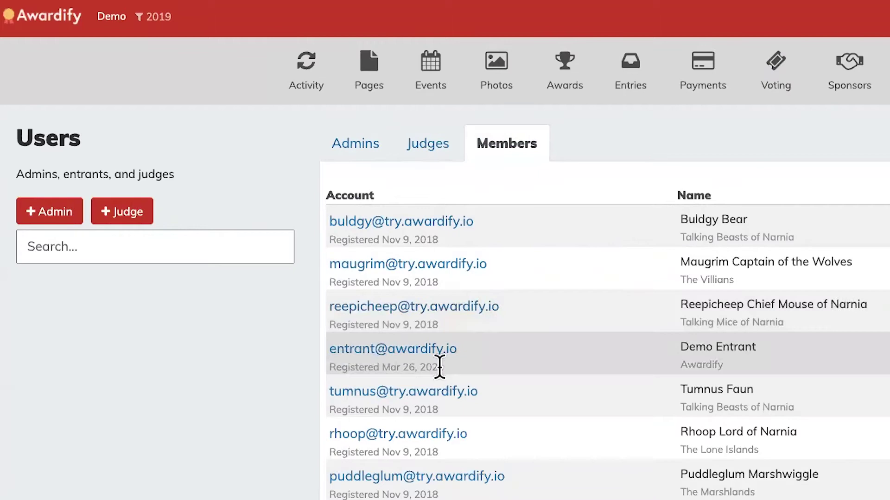
scroll(438, 365, down, 8)
scroll(438, 365, down, 14)
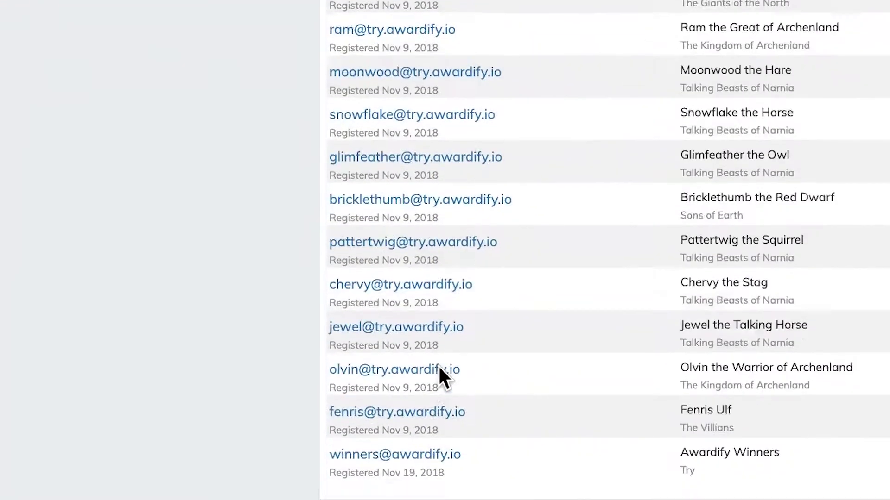
scroll(438, 365, up, 20)
Step: Search the member accounts for "rho" and clear the search again
click(35, 252)
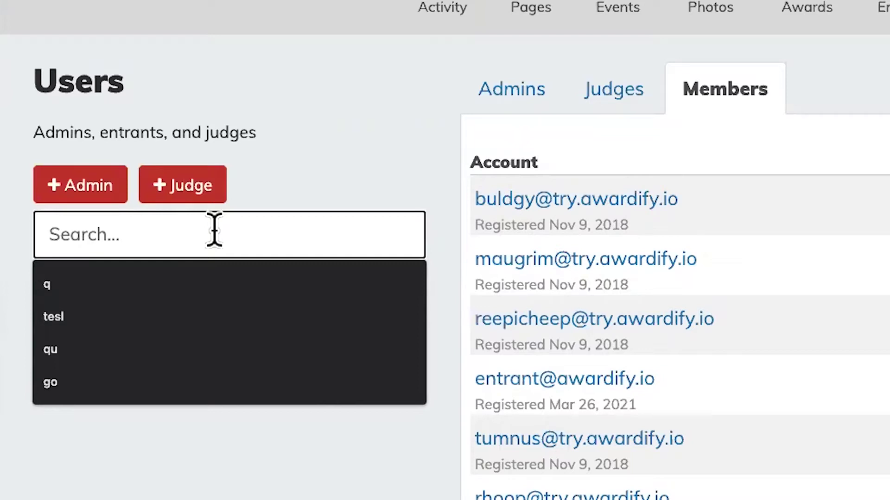
text(rhop)
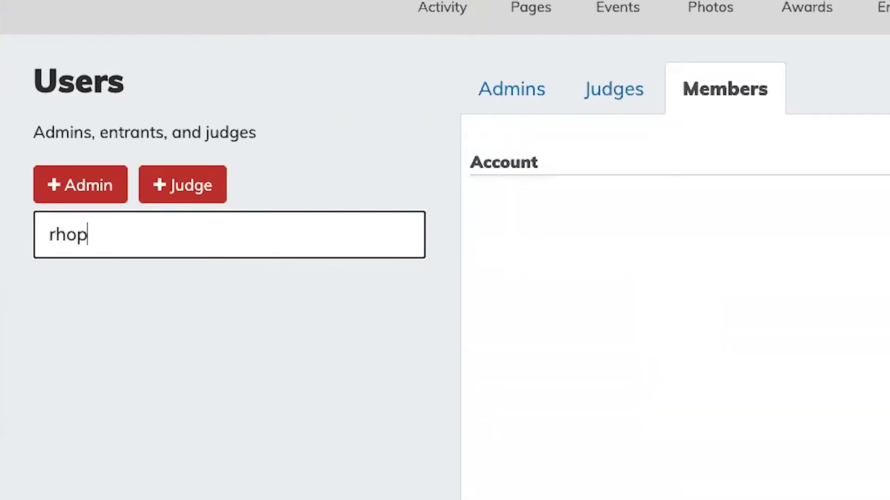
key(BackSpace)
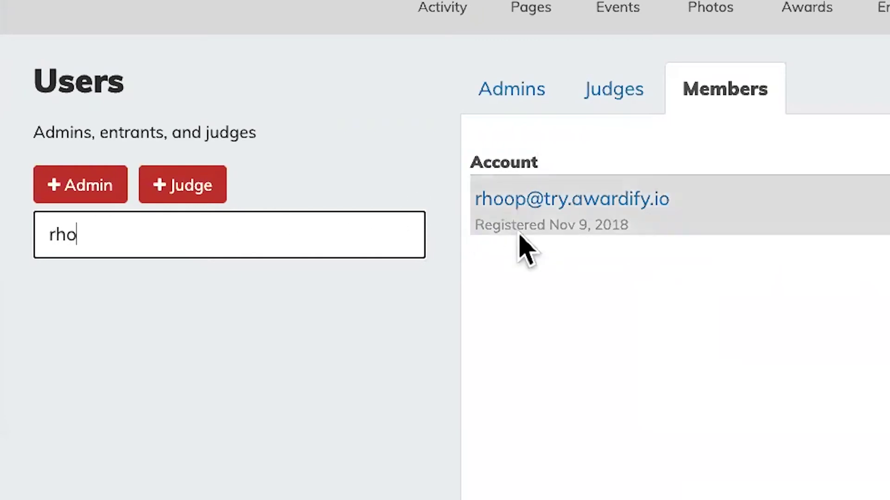
double_click(171, 237)
key(BackSpace)
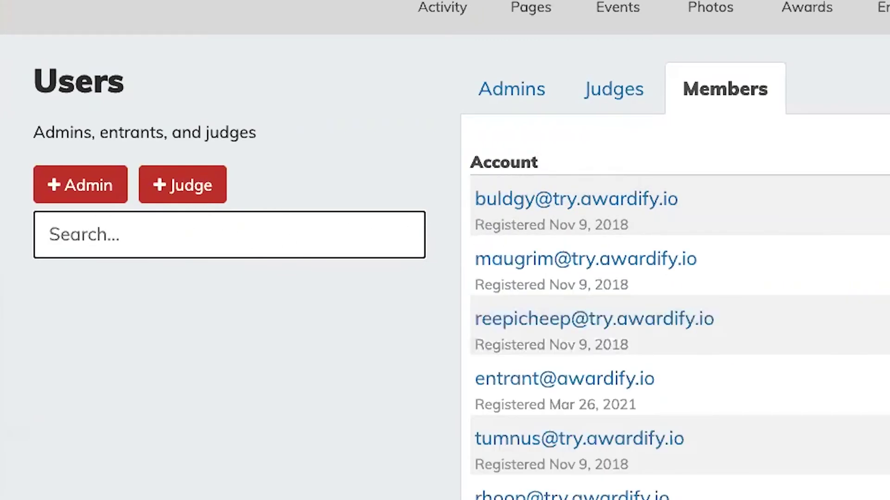